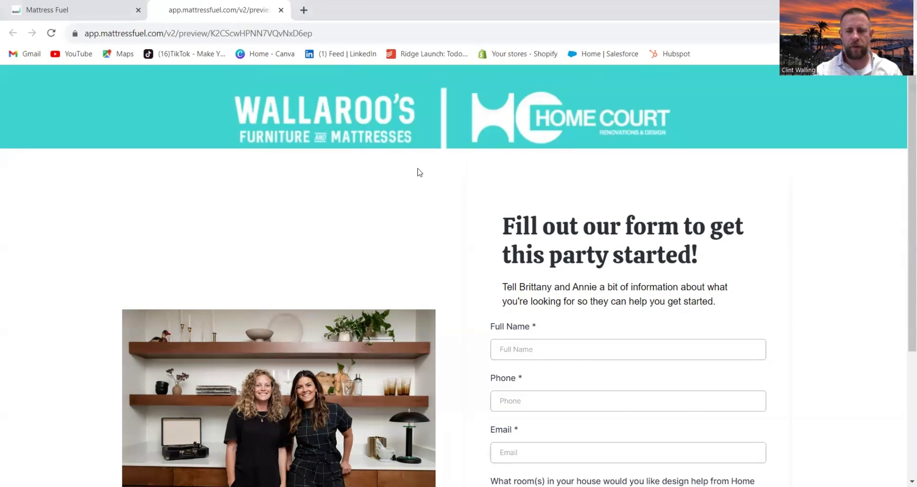
Enter the test lead's full name, phone number and saved email, and 'bedroom' as the room.
{"action": "scroll", "coordinate": [418, 173], "scroll_direction": "down", "scroll_amount": 1}
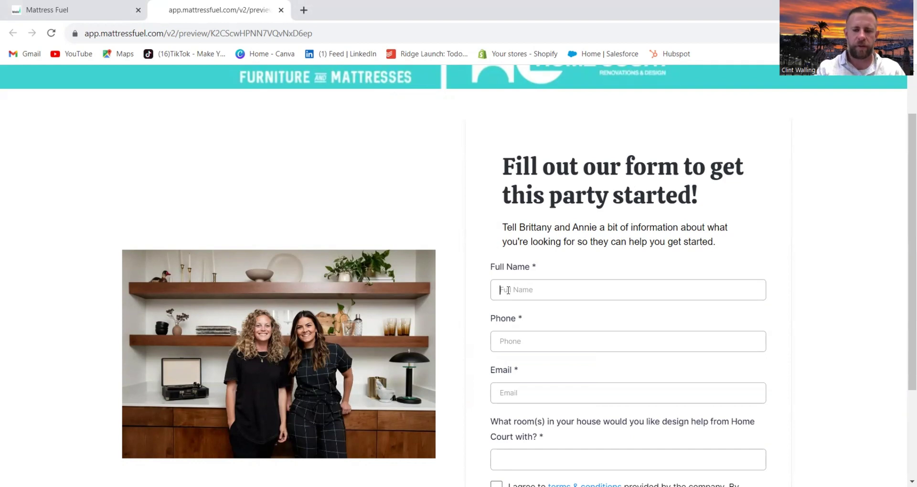
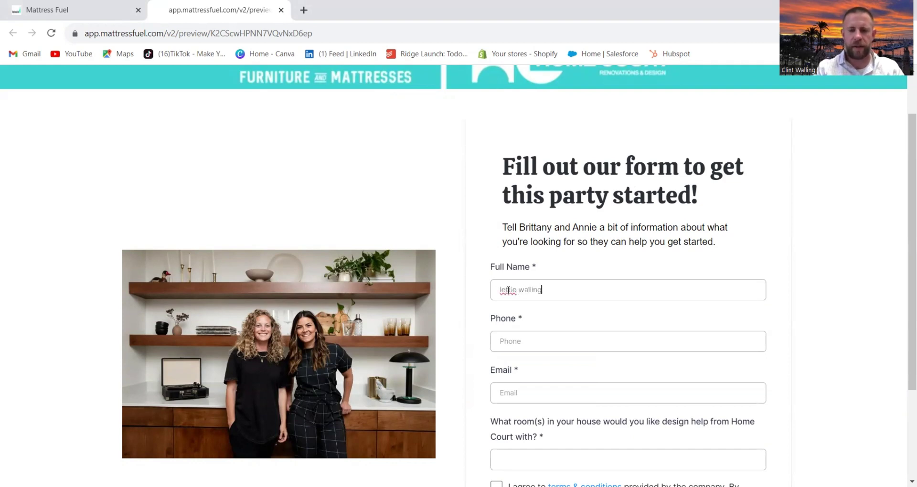
{"action": "key", "text": "Tab"}
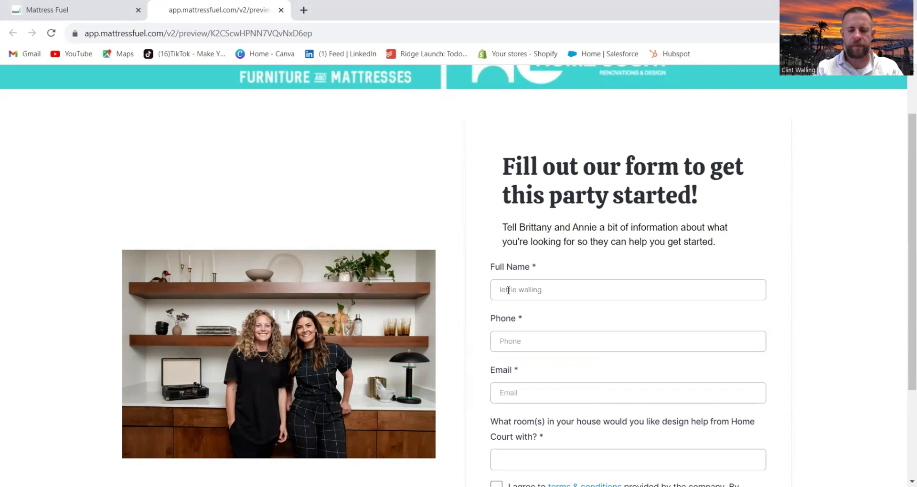
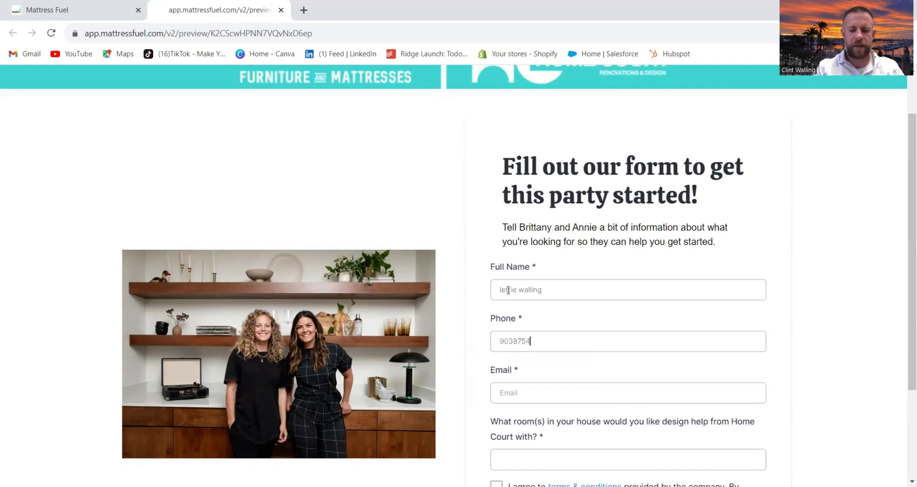
{"action": "key", "text": "Tab"}
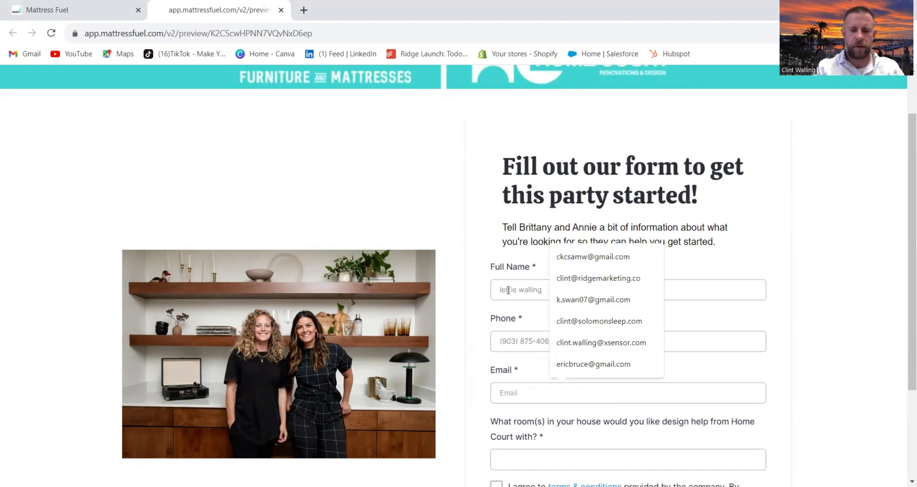
{"action": "left_click", "coordinate": [593, 423]}
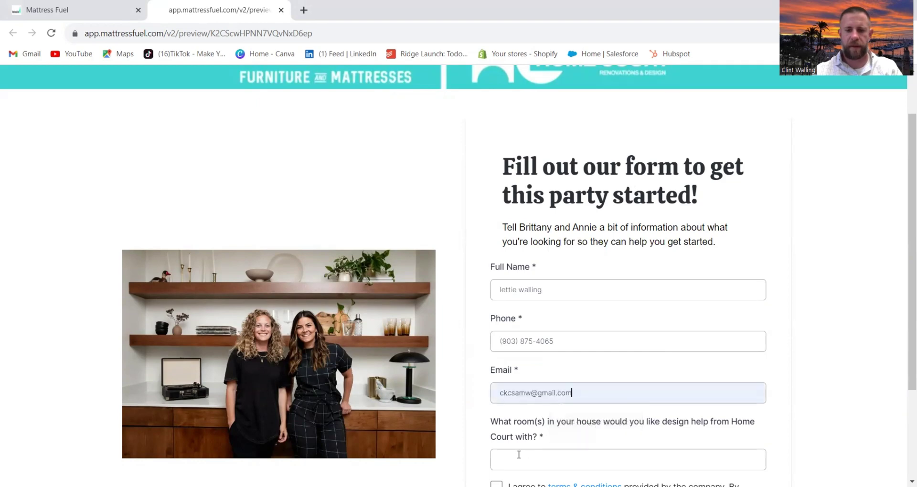
{"action": "left_click", "coordinate": [517, 454]}
{"action": "type", "text": "bedroom"}
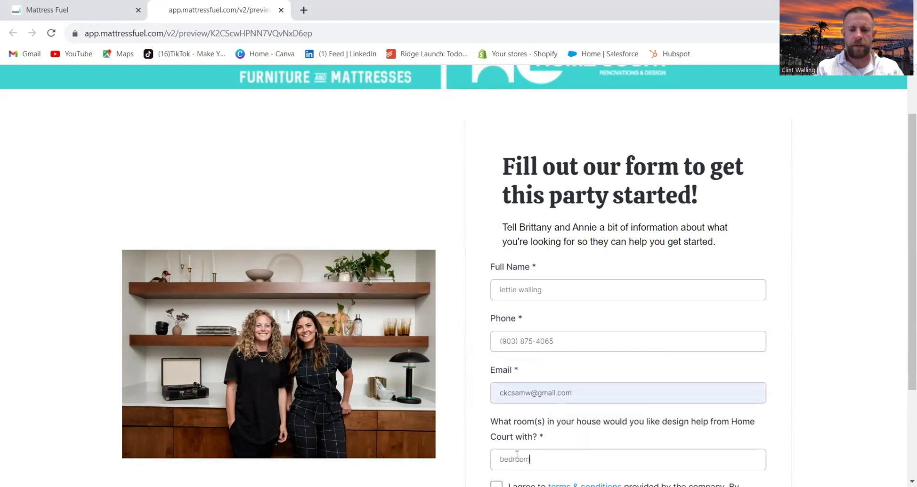
{"action": "scroll", "coordinate": [678, 401], "scroll_direction": "down", "scroll_amount": 3}
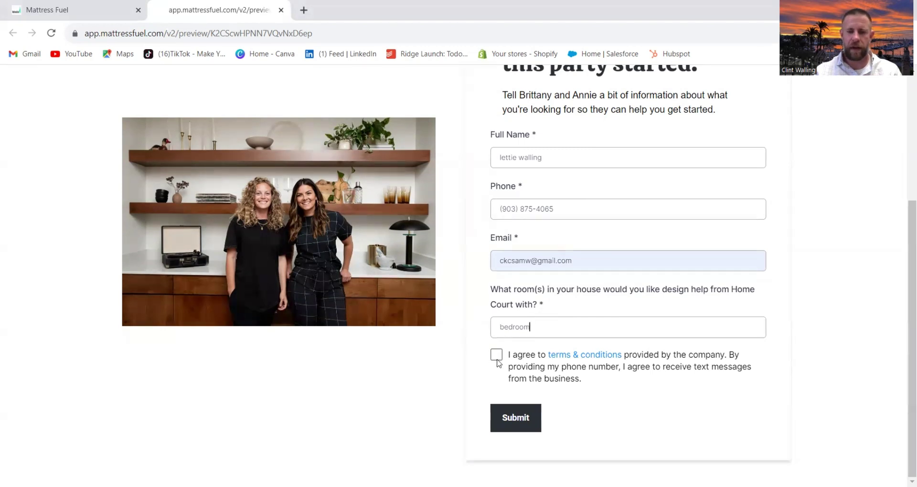
Tick the terms and conditions box and submit the form to reach the thank-you page.
{"action": "left_click", "coordinate": [497, 354]}
{"action": "left_click", "coordinate": [517, 417]}
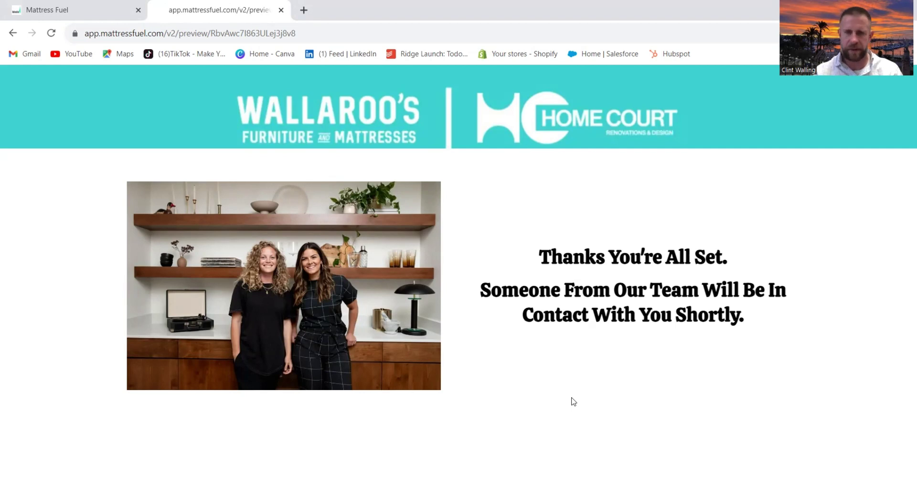
Return to the Wallaroo's Test workflow and review the SMS's {{contact.first_name}} greeting without changes.
{"action": "left_click", "coordinate": [85, 10]}
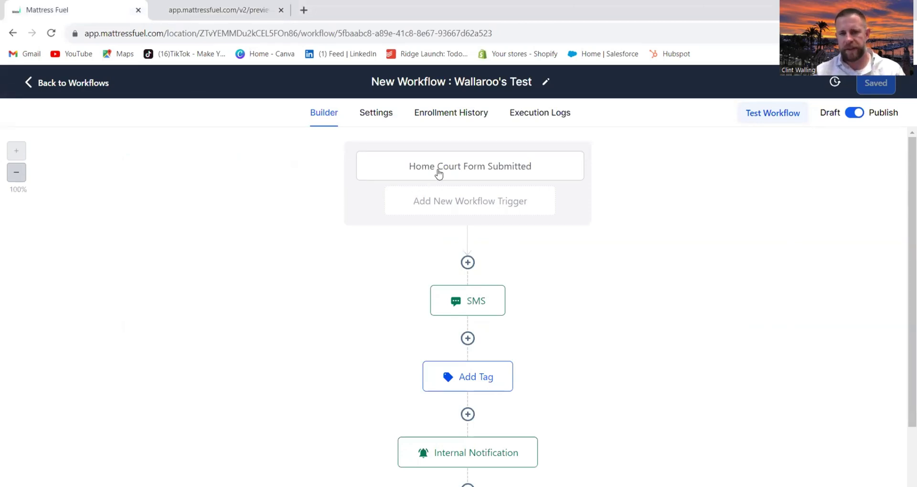
{"action": "left_click", "coordinate": [478, 304]}
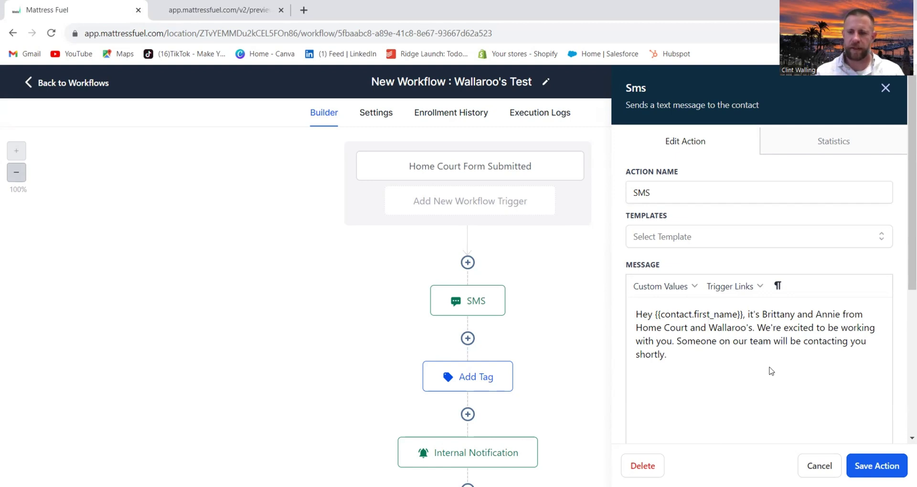
{"action": "left_click", "coordinate": [812, 463]}
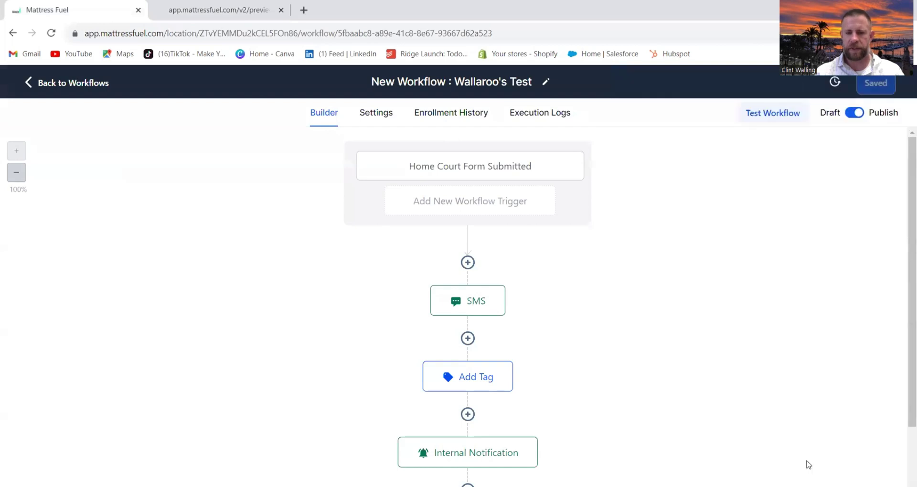
{"action": "left_click", "coordinate": [474, 382]}
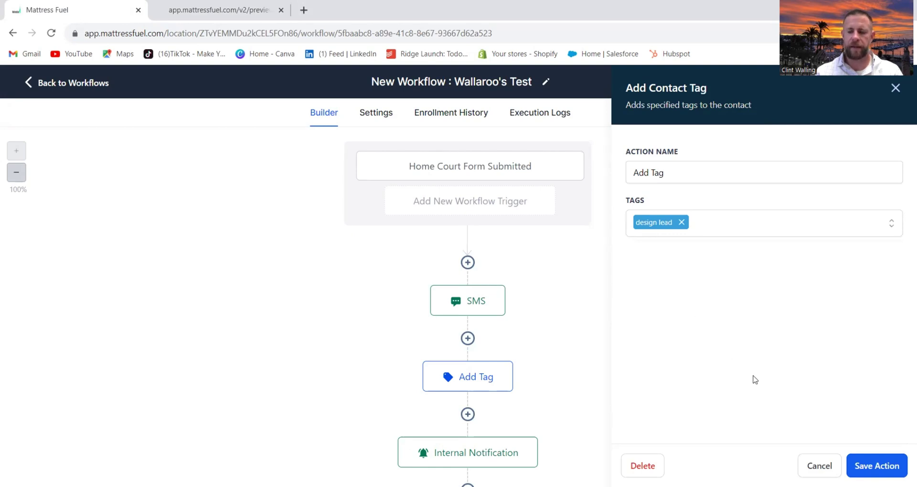
{"action": "left_click", "coordinate": [877, 466]}
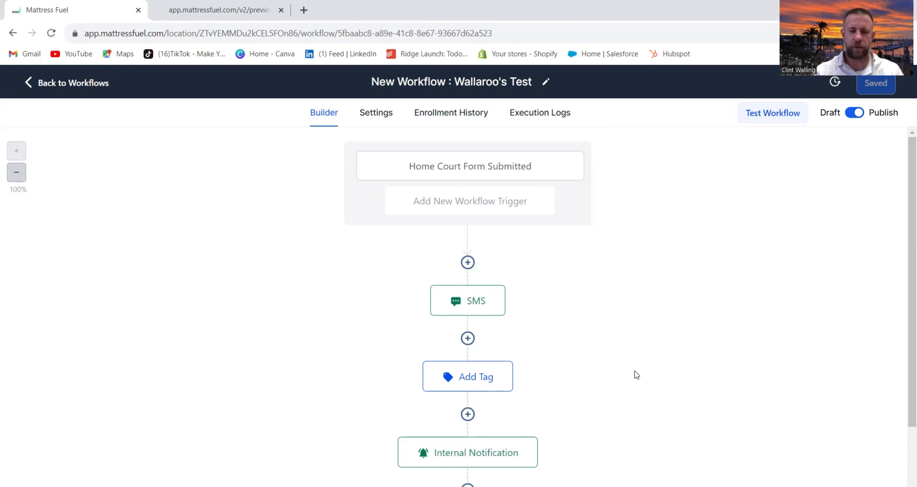
{"action": "scroll", "coordinate": [636, 375], "scroll_direction": "down", "scroll_amount": 3}
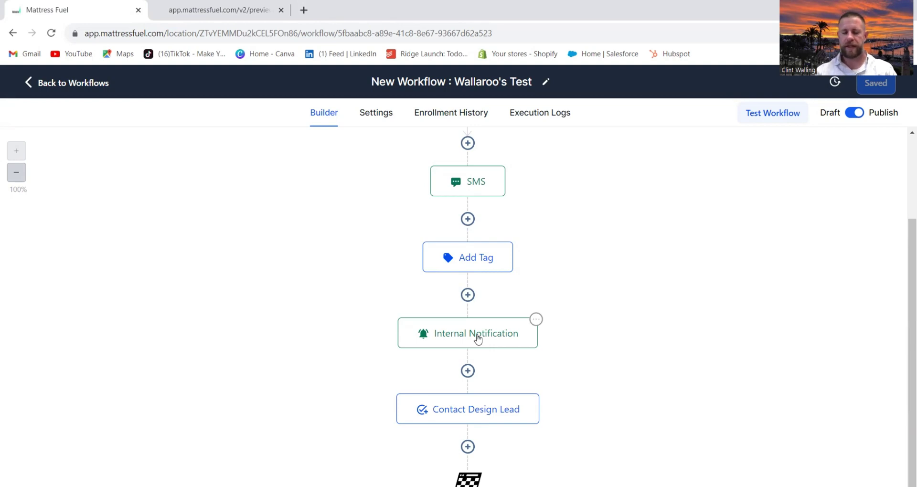
{"action": "scroll", "coordinate": [477, 338], "scroll_direction": "down", "scroll_amount": 1}
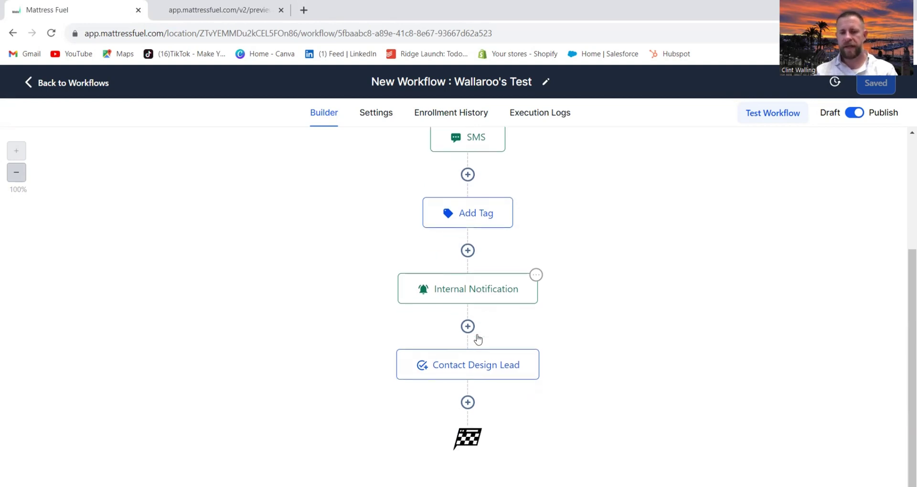
{"action": "left_click", "coordinate": [476, 369]}
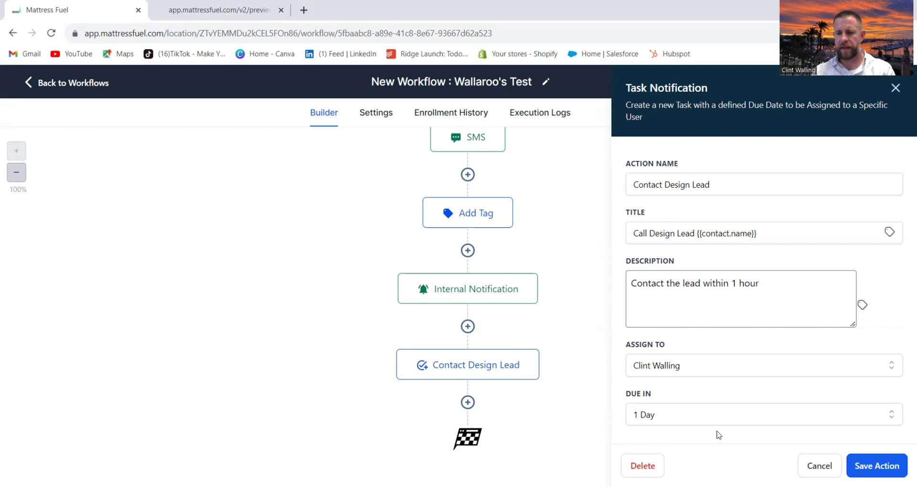
{"action": "left_click", "coordinate": [819, 466]}
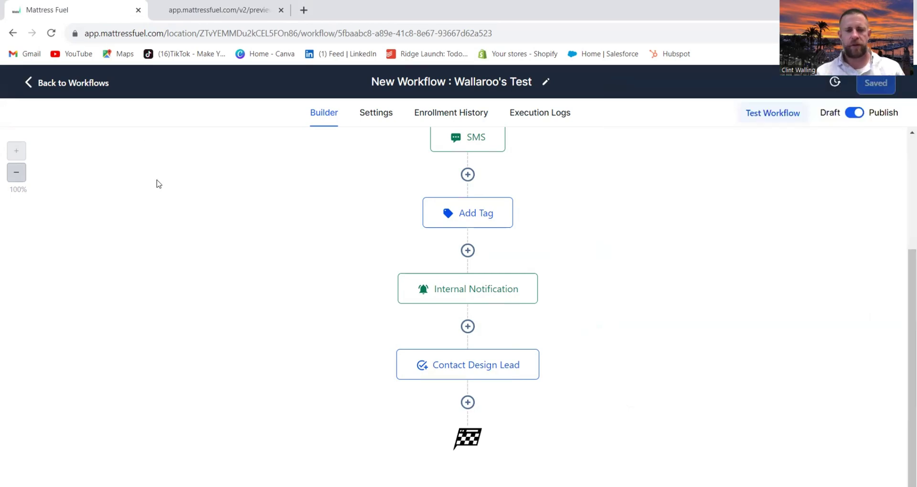
Open the newly created contact from the Contacts list and scroll down to its 'design lead' tag.
{"action": "left_click", "coordinate": [76, 87]}
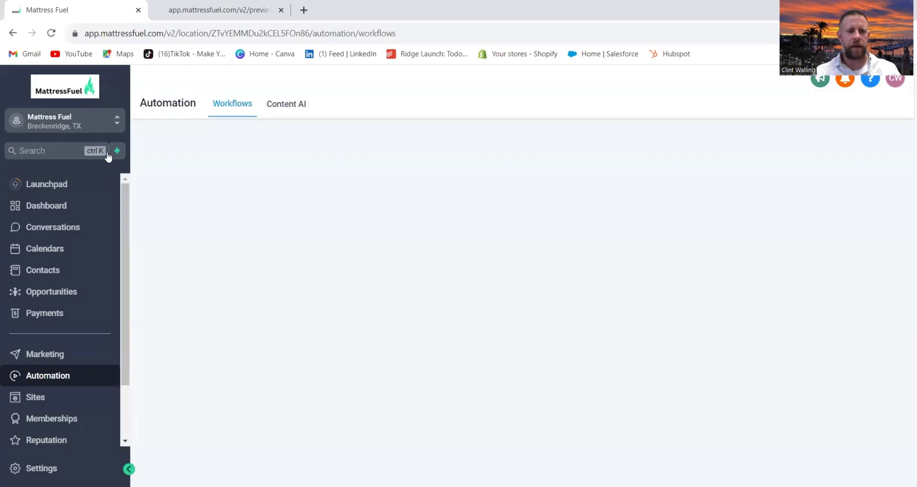
{"action": "left_click", "coordinate": [53, 269]}
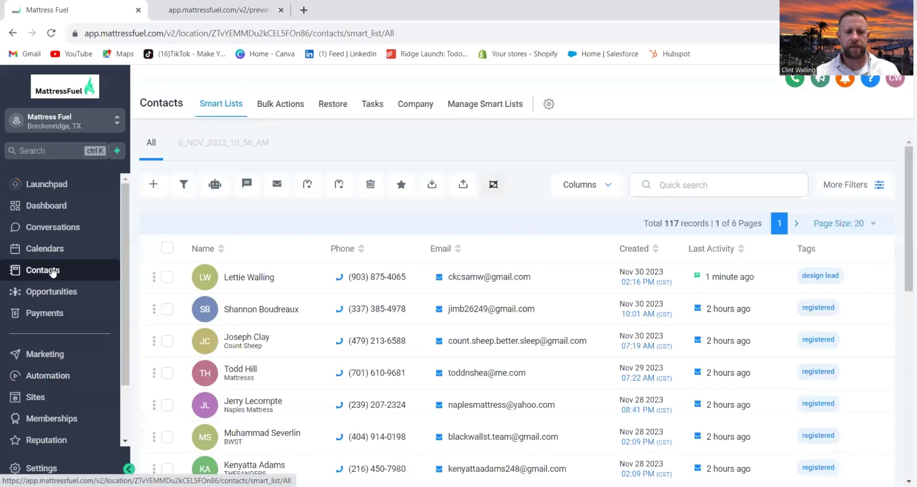
{"action": "left_click", "coordinate": [258, 281]}
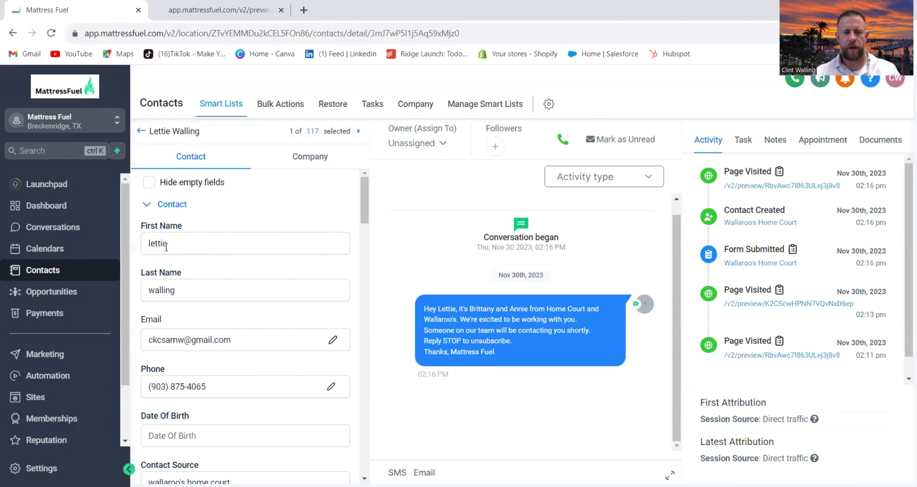
{"action": "scroll", "coordinate": [191, 329], "scroll_direction": "down", "scroll_amount": 1}
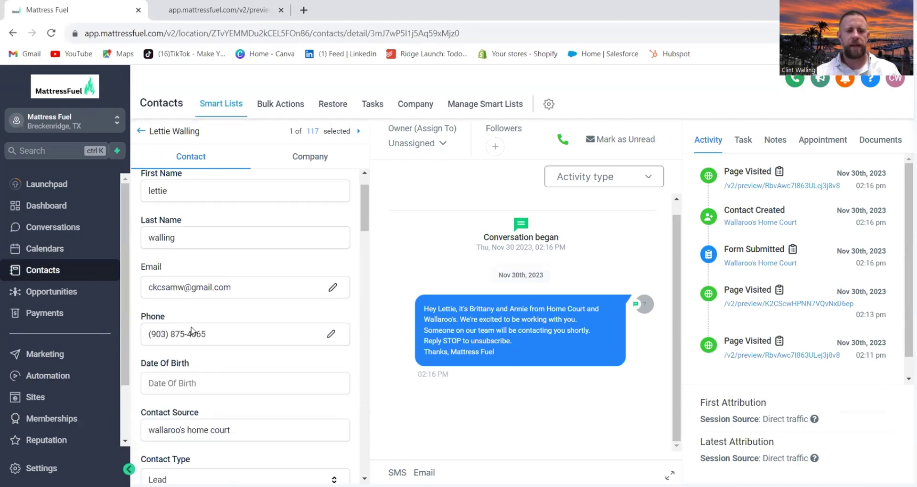
{"action": "scroll", "coordinate": [191, 334], "scroll_direction": "down", "scroll_amount": 2}
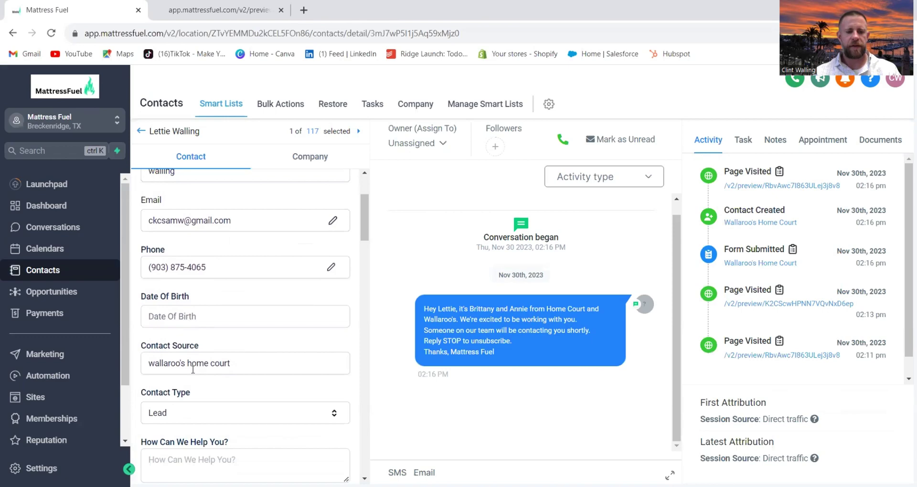
{"action": "scroll", "coordinate": [194, 353], "scroll_direction": "down", "scroll_amount": 5}
{"action": "scroll", "coordinate": [199, 360], "scroll_direction": "down", "scroll_amount": 10}
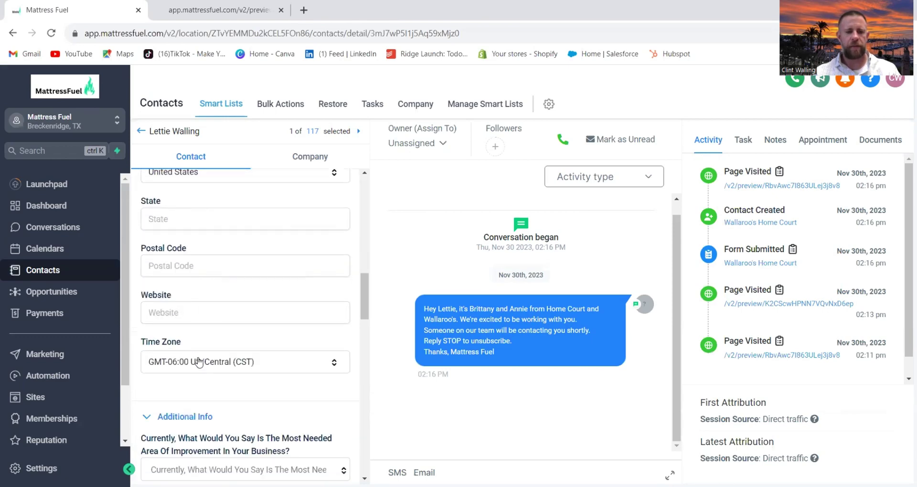
{"action": "scroll", "coordinate": [198, 355], "scroll_direction": "down", "scroll_amount": 6}
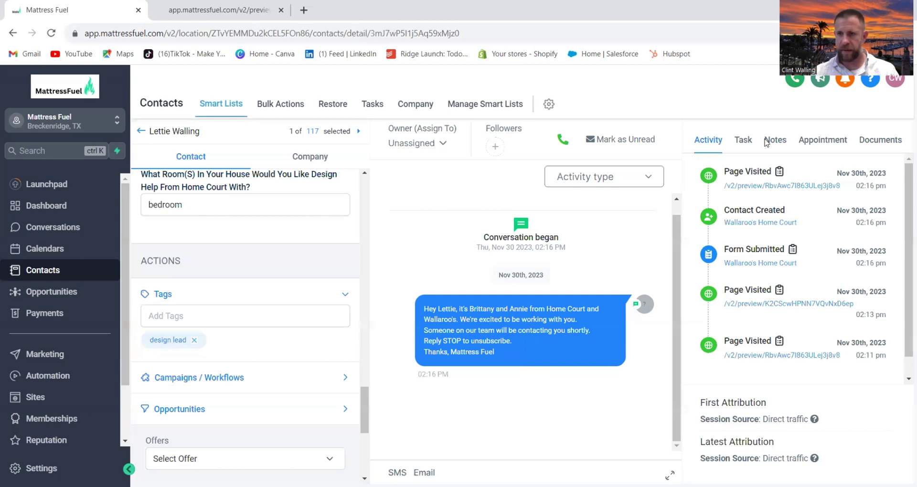
Review the Design Lead Submitted notification, then show the contact's Task tab.
{"action": "left_click", "coordinate": [844, 78]}
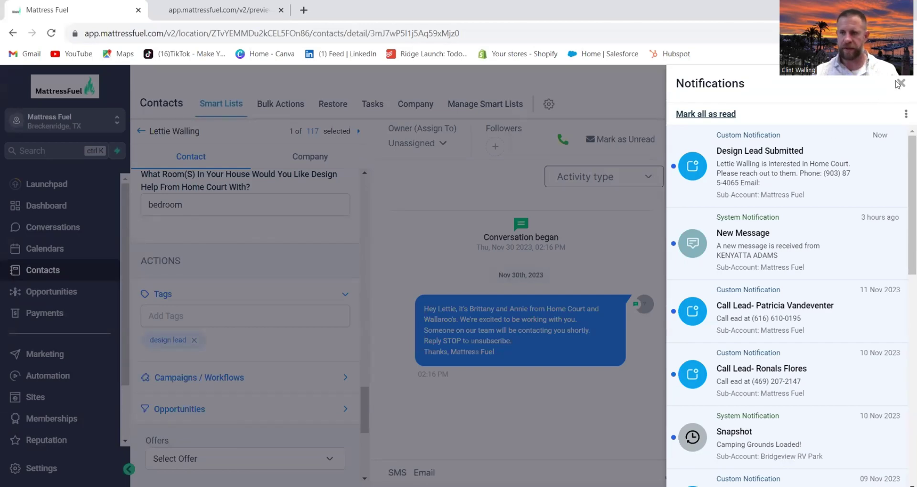
{"action": "left_click", "coordinate": [771, 166]}
{"action": "left_click", "coordinate": [740, 141]}
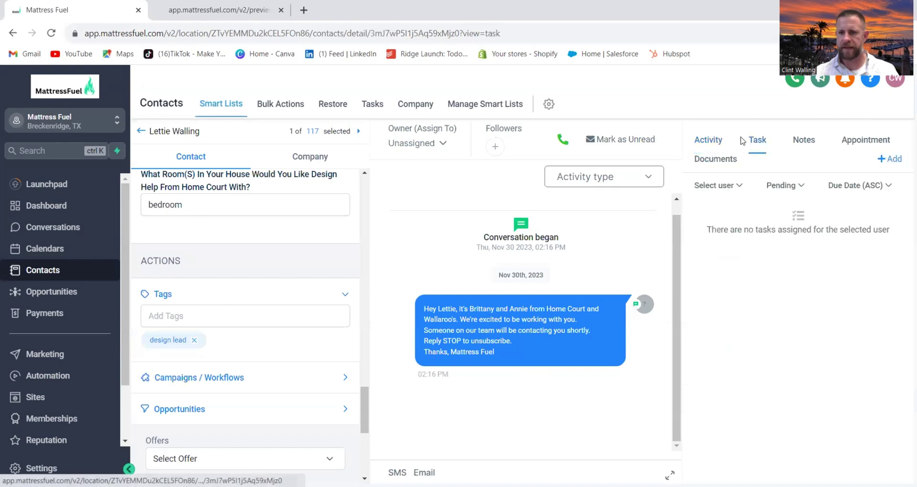